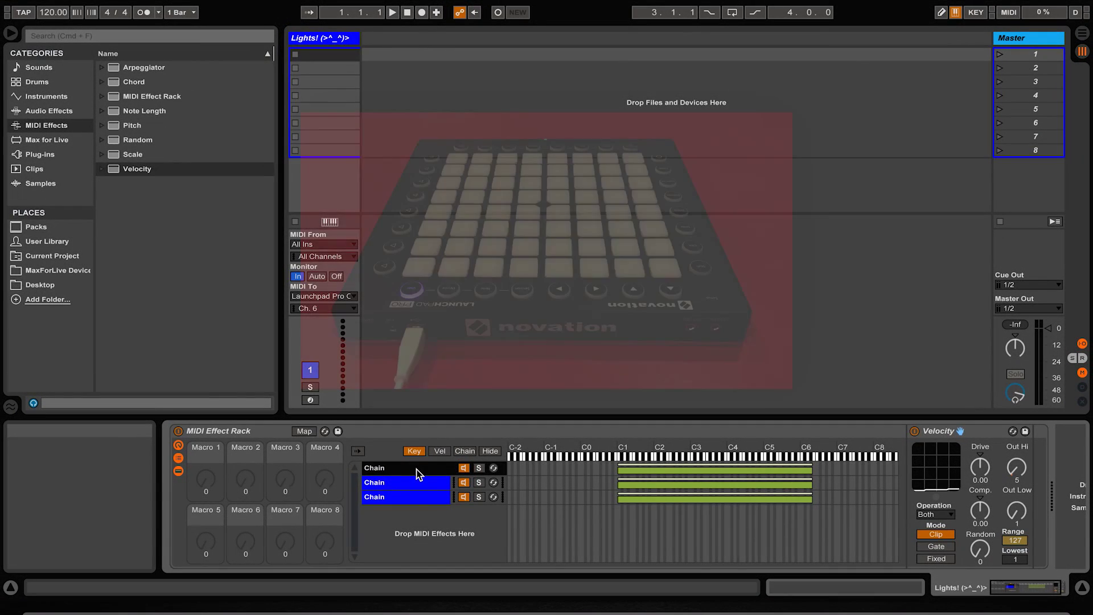
Show chain select zones with all three chains selected and slide the selector across 0–127.
left_click(262, 433)
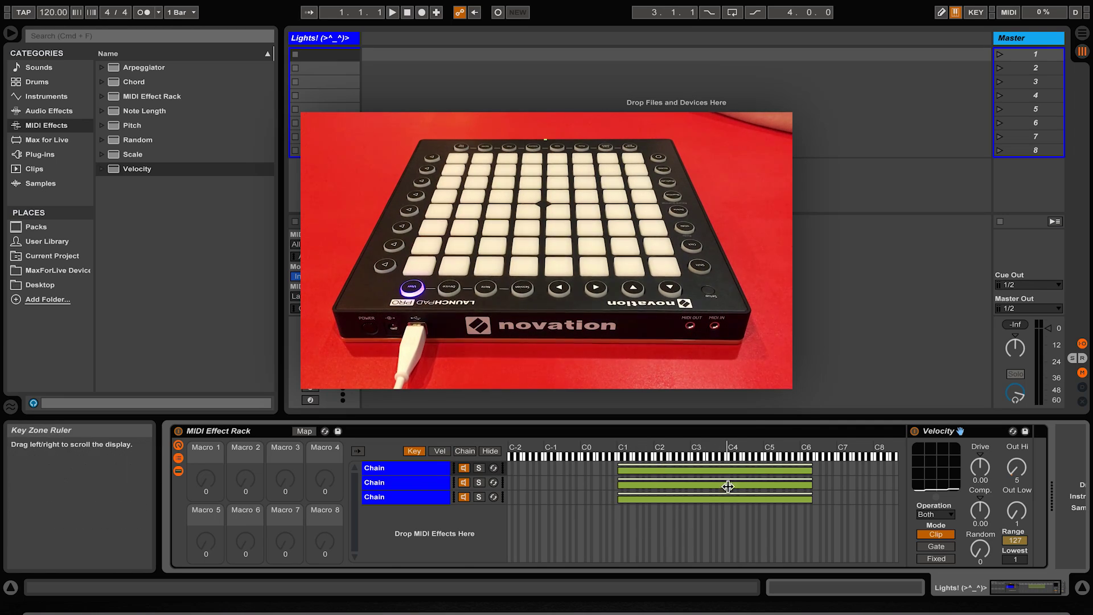
left_click(429, 486, "shift")
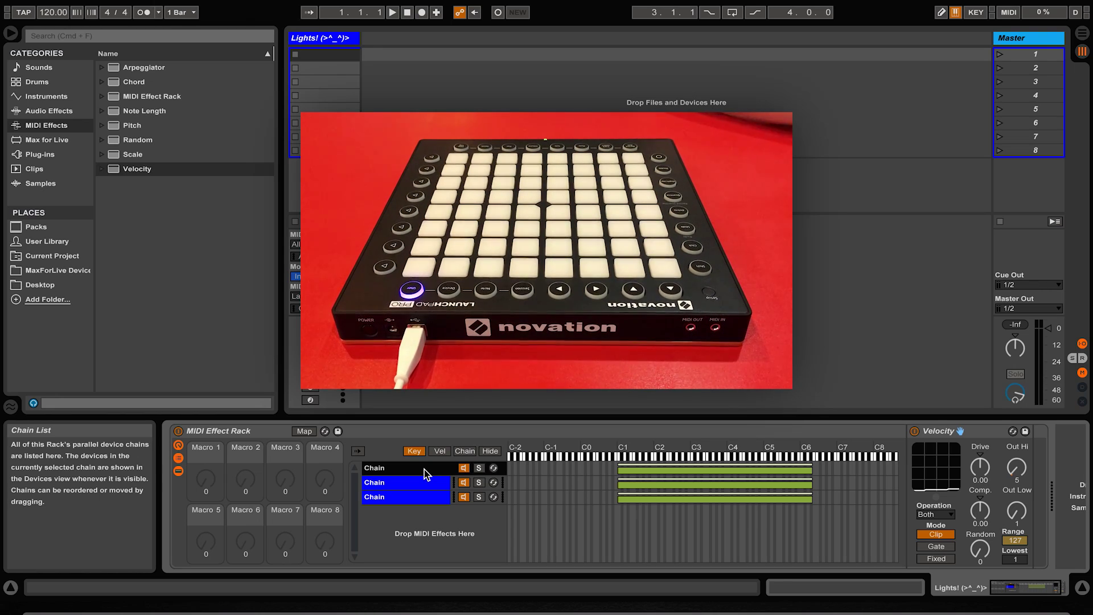
left_click(465, 451)
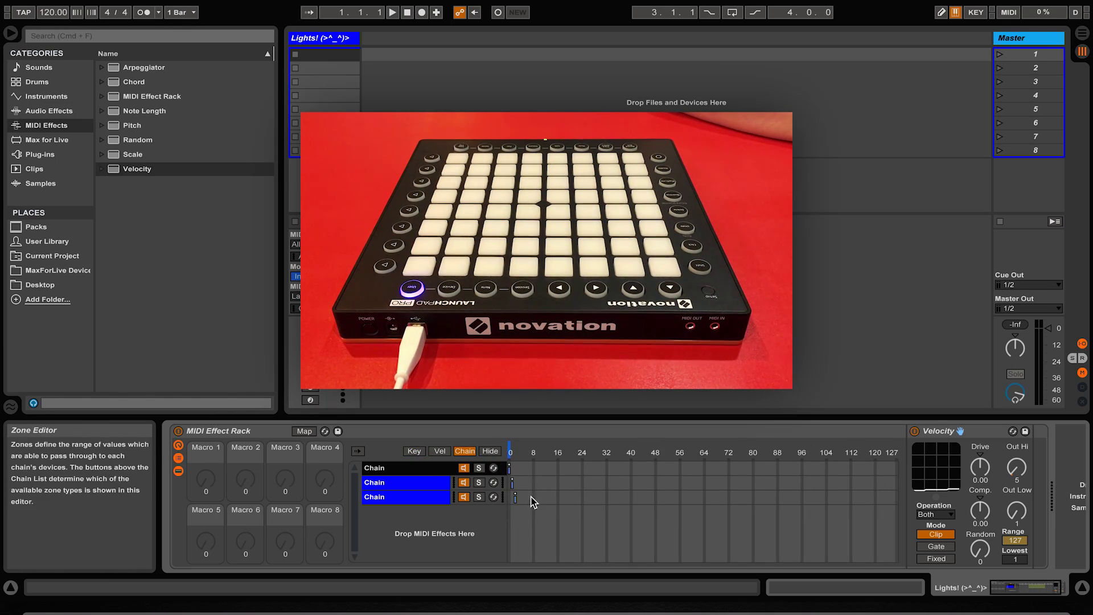
left_click(511, 459)
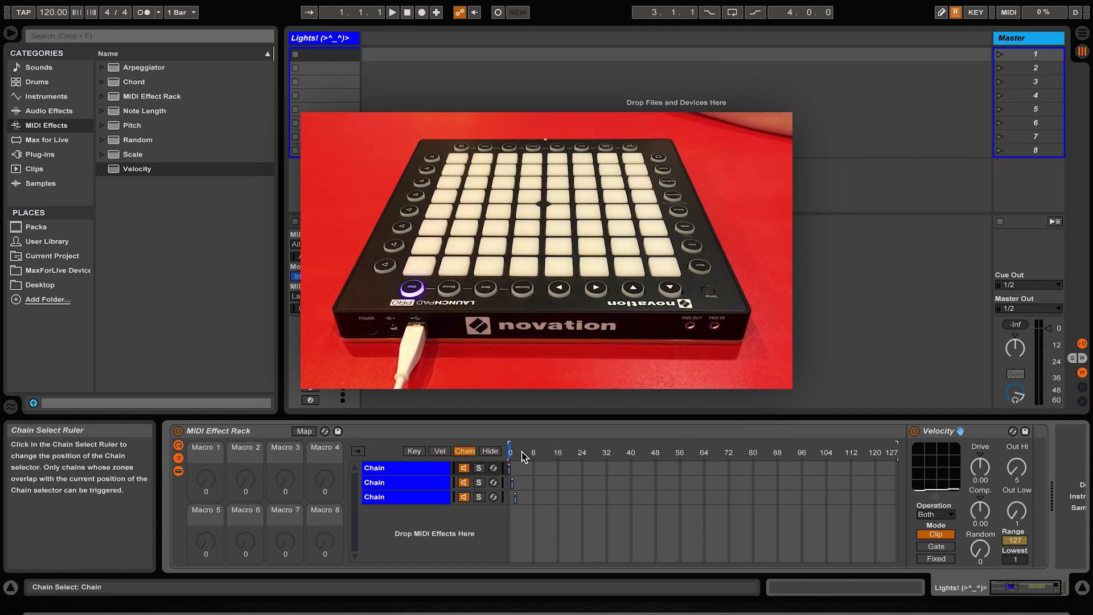
left_click_drag(523, 455, 594, 455)
left_click(179, 446)
left_click(180, 447)
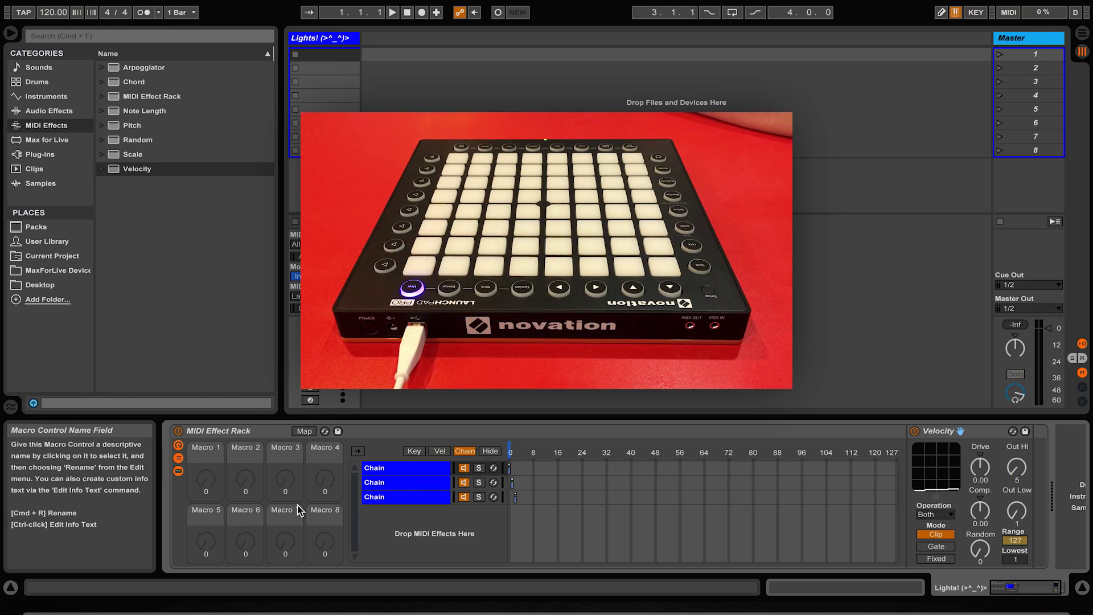
Map the rack's Chain Selector to Macro 1 and turn the knob to test switching.
left_click(306, 432)
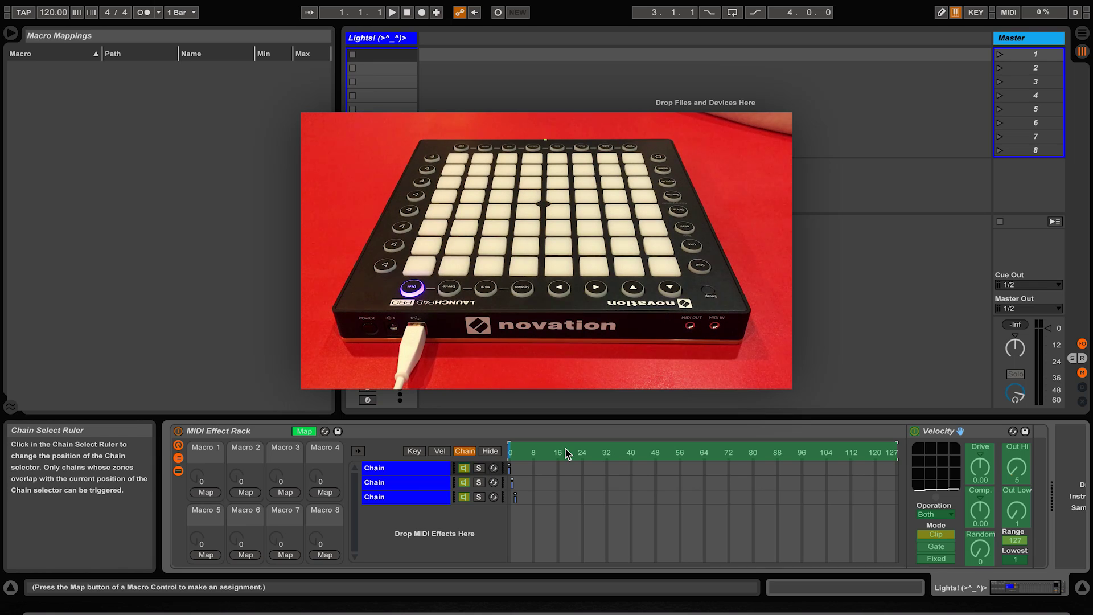
left_click(200, 493)
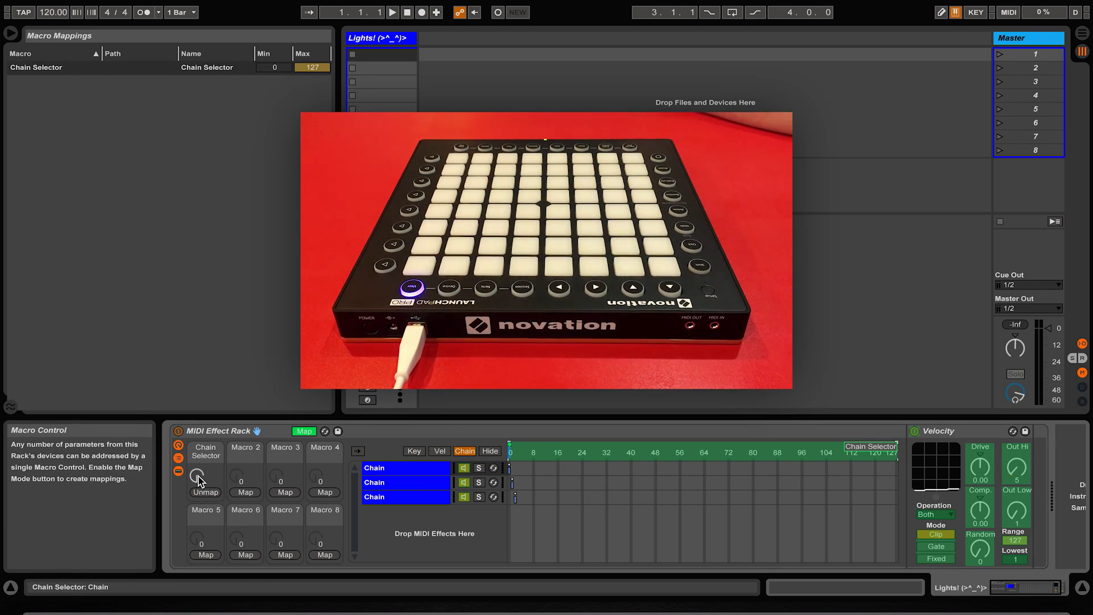
mouse_move(198, 476)
left_mouse_down()
mouse_move(198, 463)
mouse_move(199, 476)
left_mouse_up()
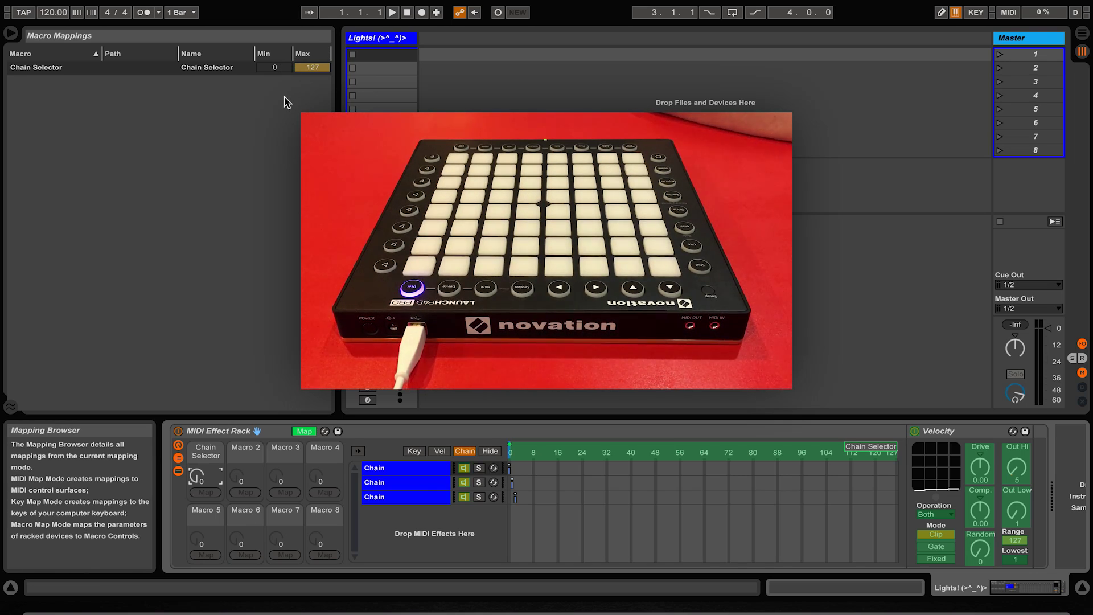
Set the Chain Selector mapping's maximum to 1, then step the macro to 1 and back to 0.
left_click(313, 68)
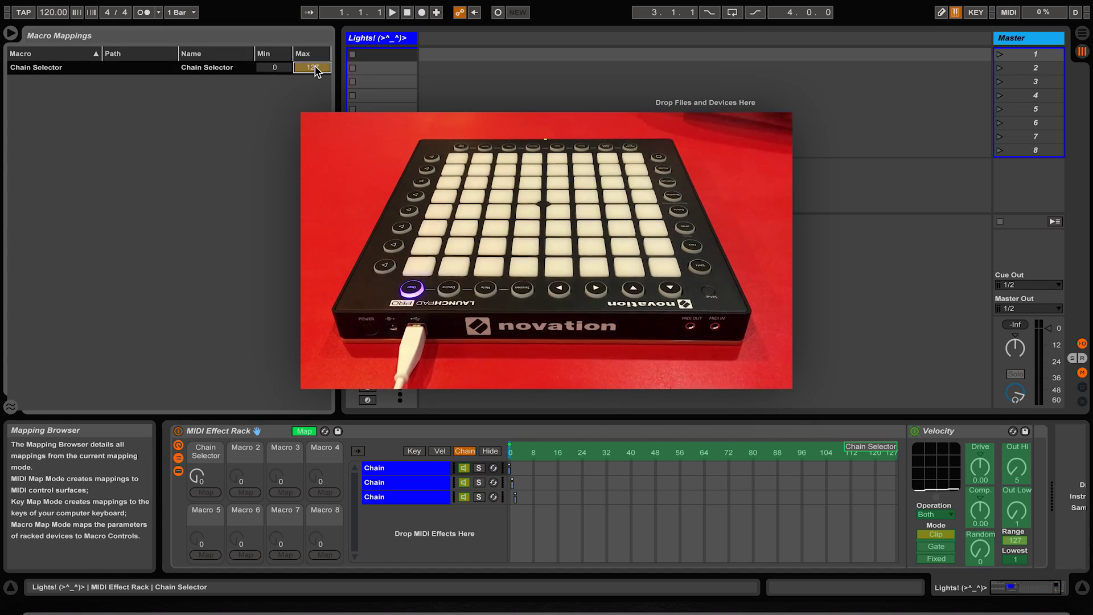
type("1")
key("Return")
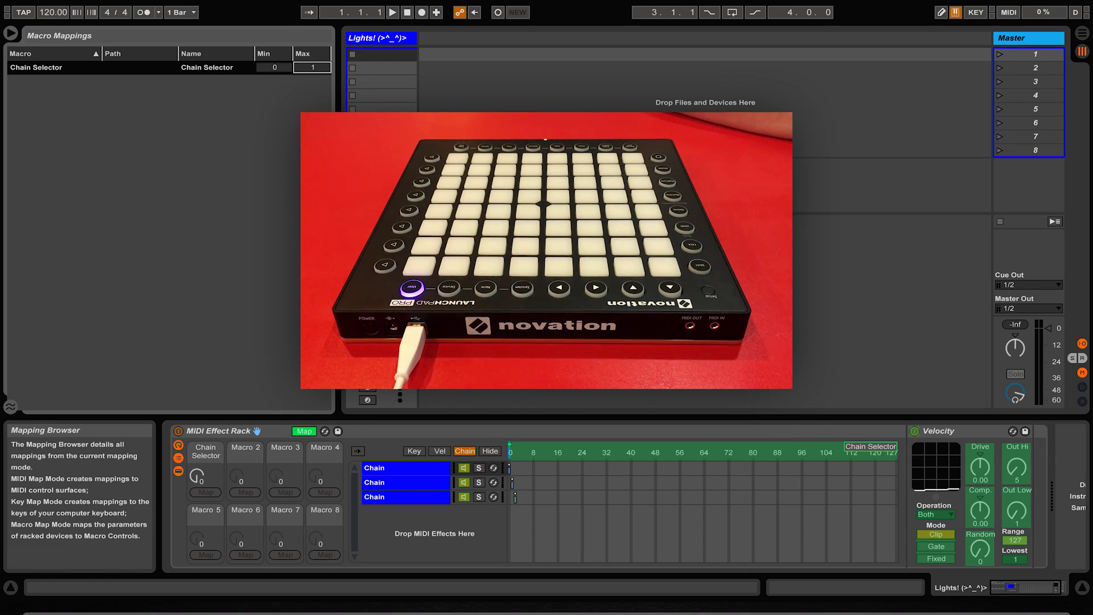
left_click(197, 477)
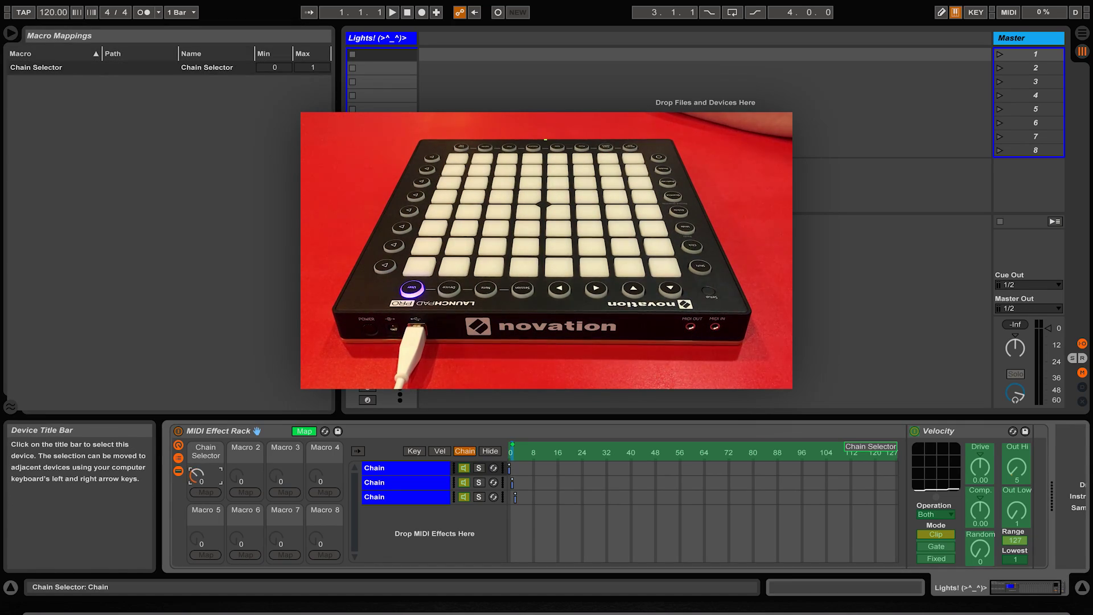
key("Up")
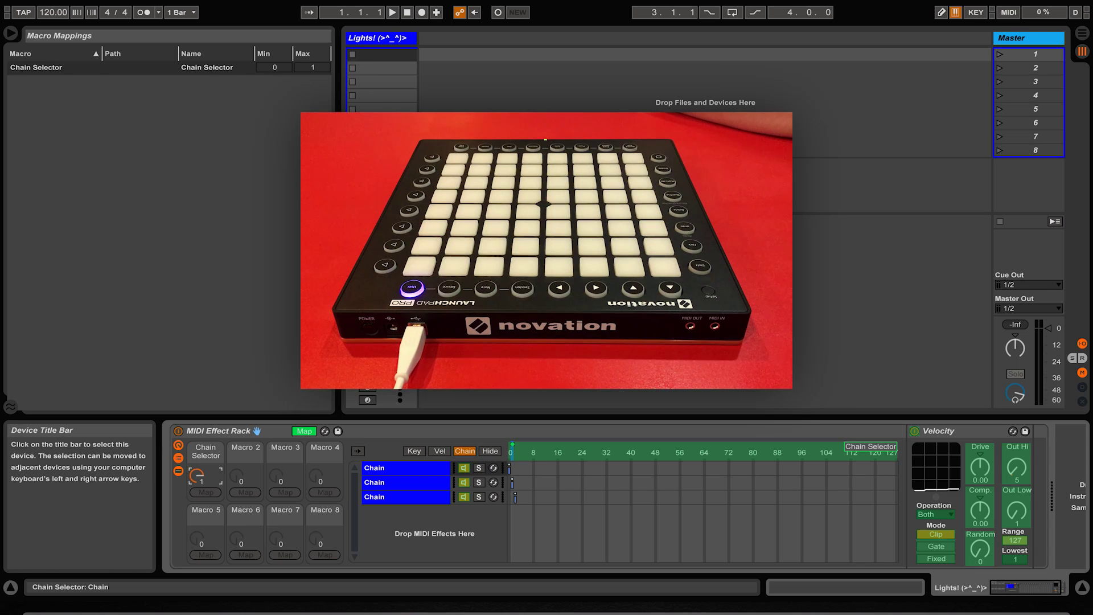
left_click_drag(196, 477, 195, 482)
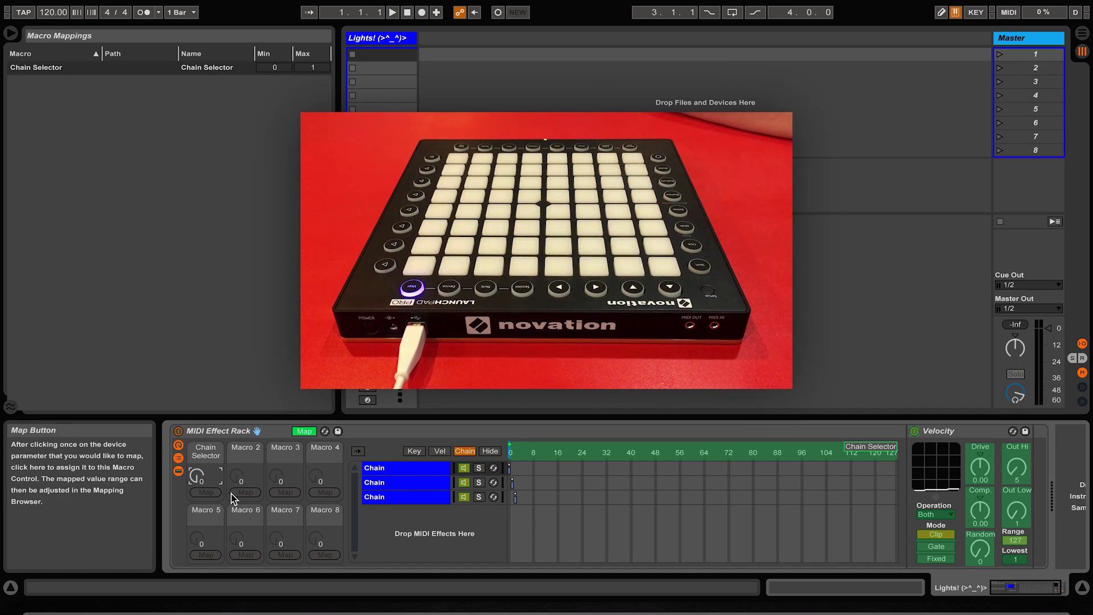
left_click(196, 477)
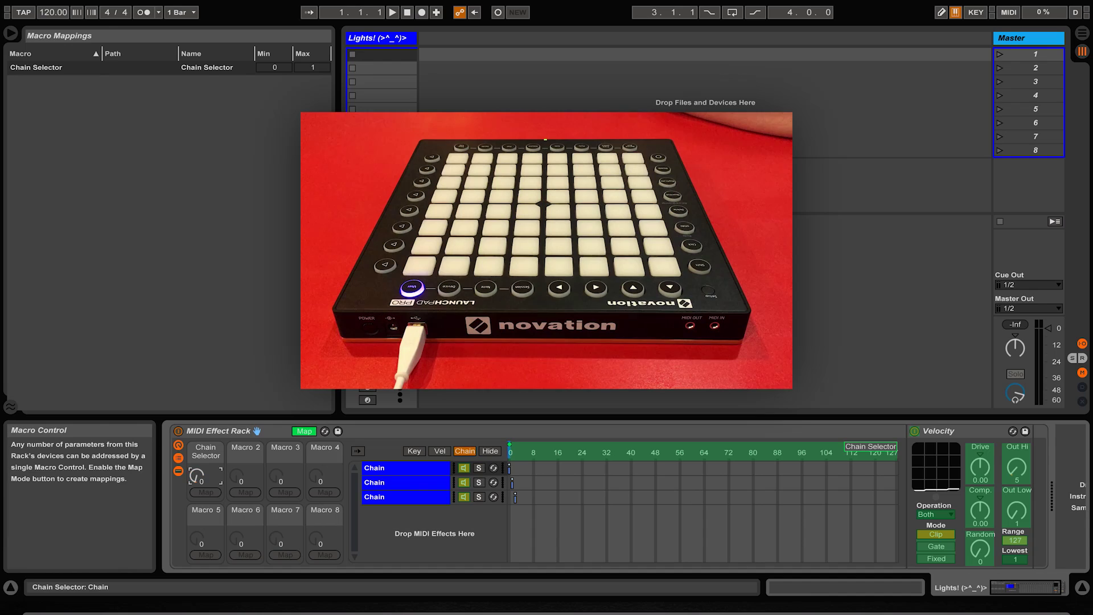
Assign the Chain Selector macro to the Launchpad button sending note E6 on channel 6.
left_click(304, 432)
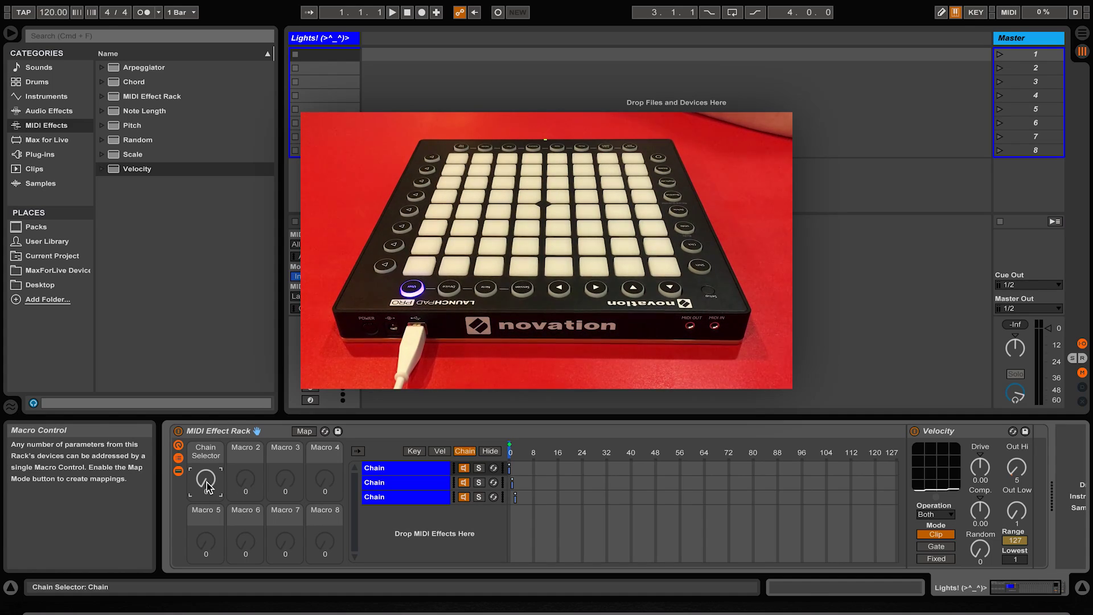
left_click(1008, 11)
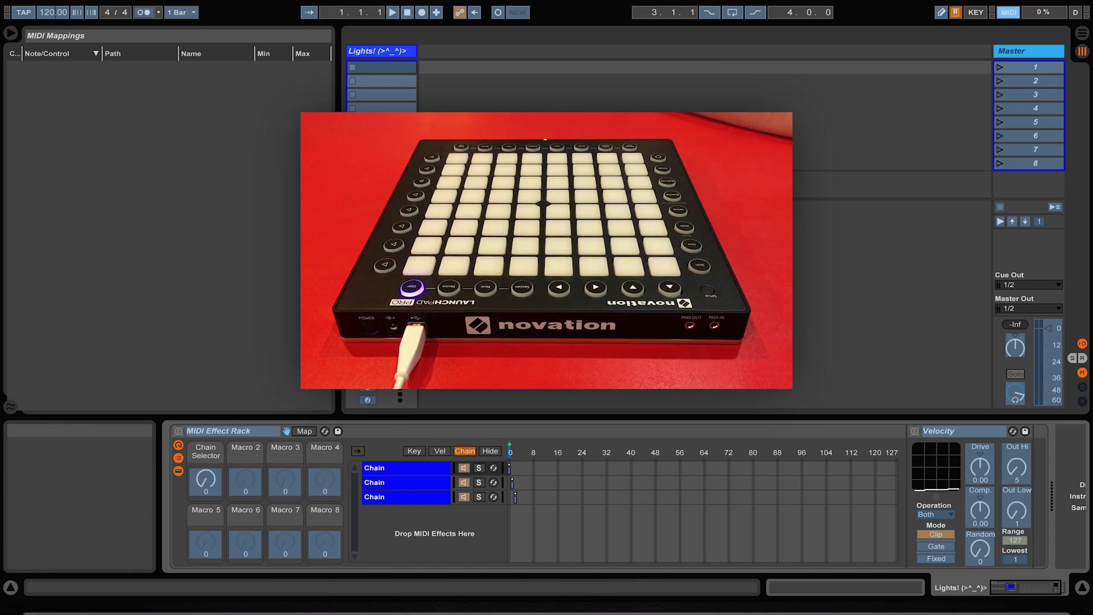
left_click(205, 487)
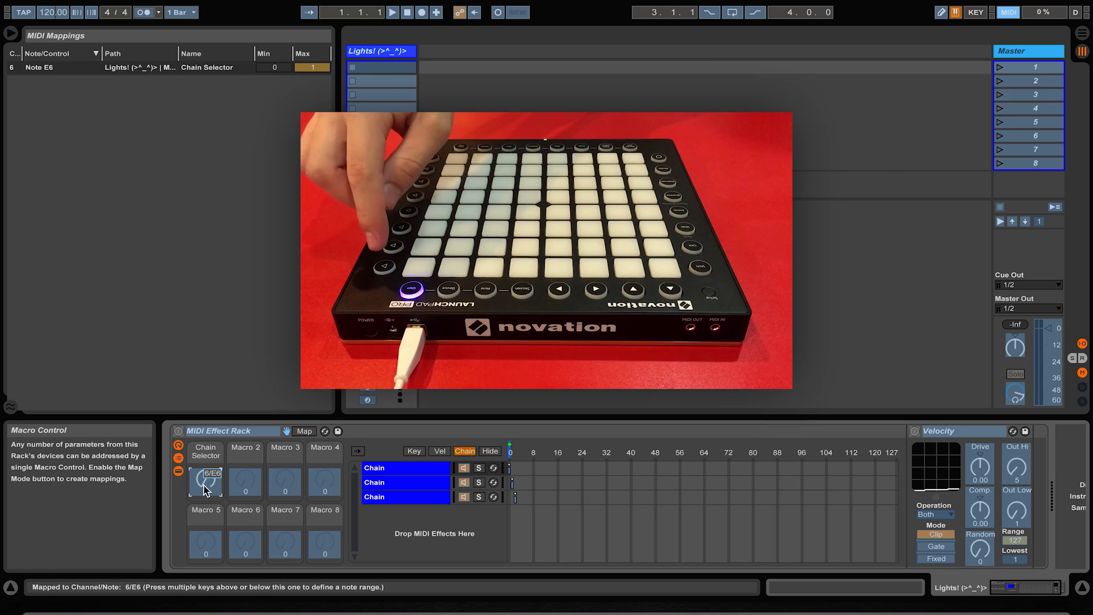
key("super+m")
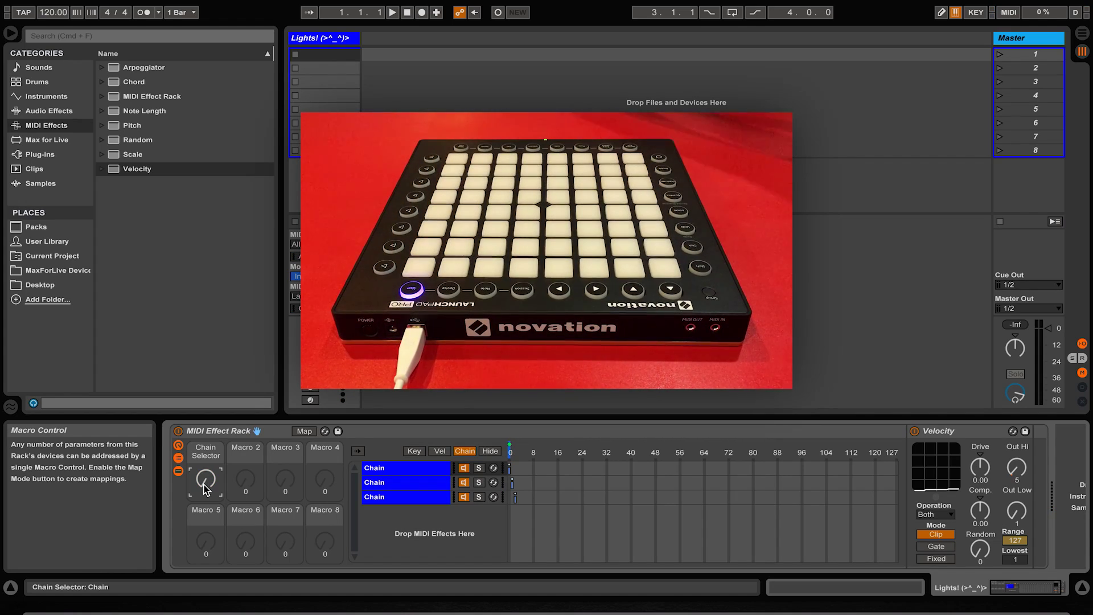
Change the Chain Selector mapping's maximum to 2 in the macro mappings.
left_click(304, 431)
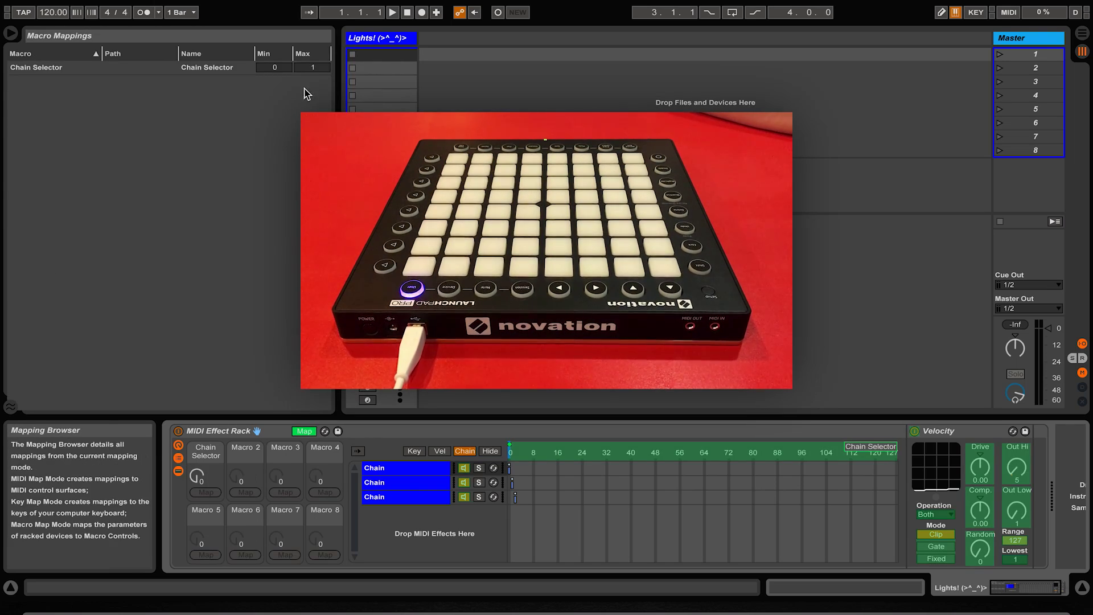
left_click(317, 69)
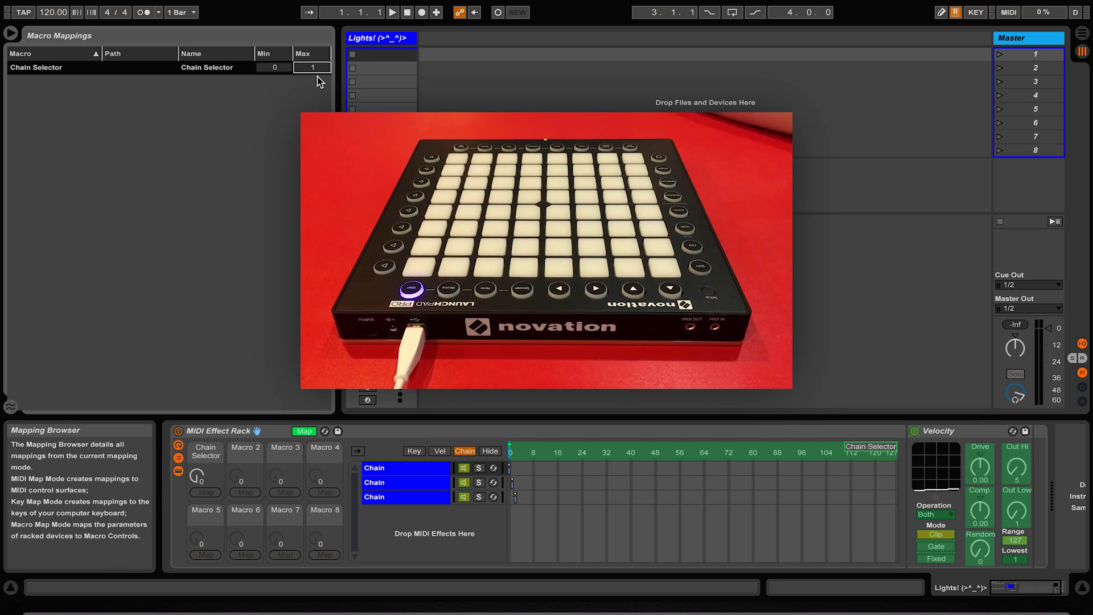
left_click(303, 431)
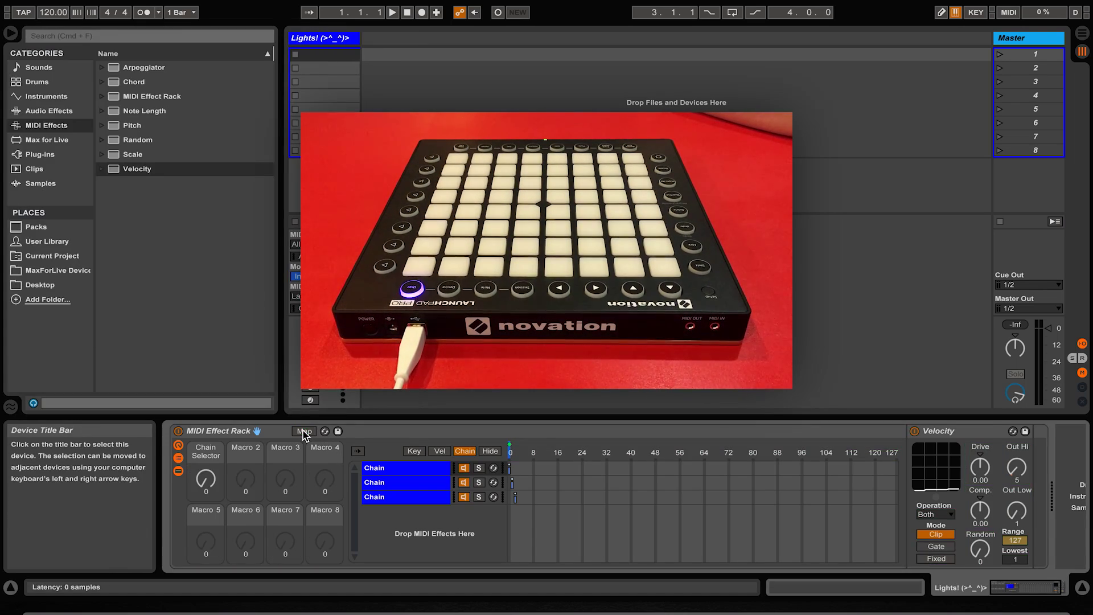
Step the Chain Selector macro to 2 and back to 0, then recheck the mapping range.
left_click(207, 477)
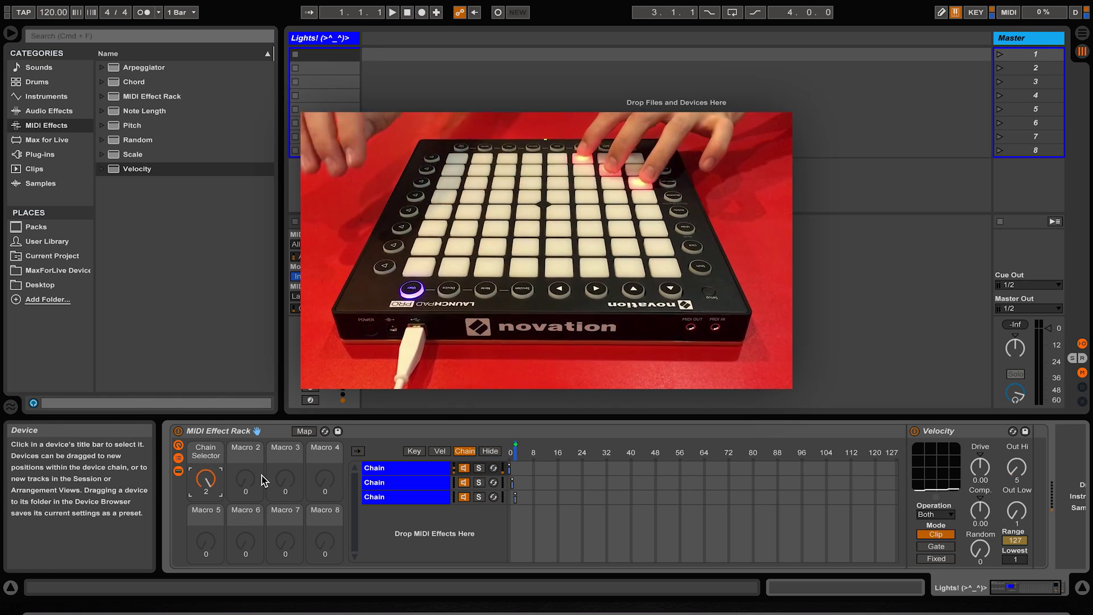
key("Up")
key("Up")
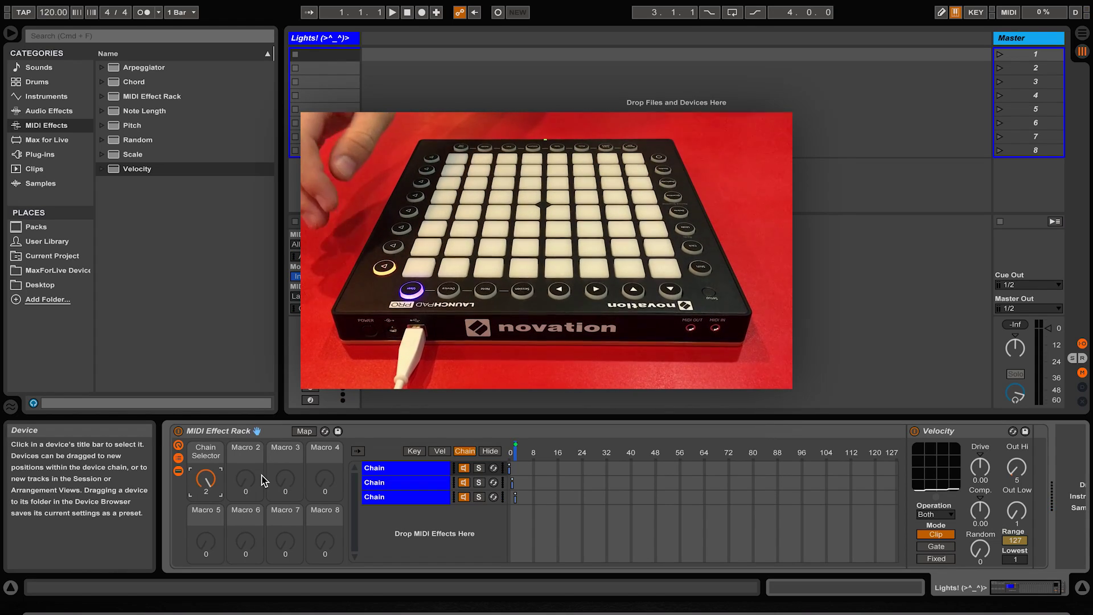
key("Down")
key("Down")
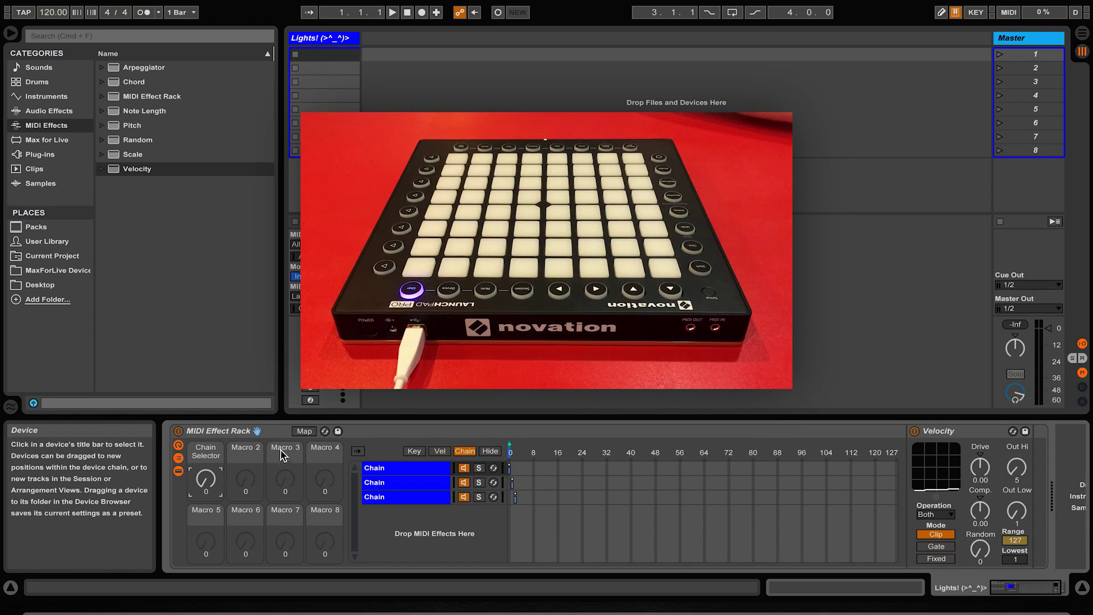
left_click(304, 431)
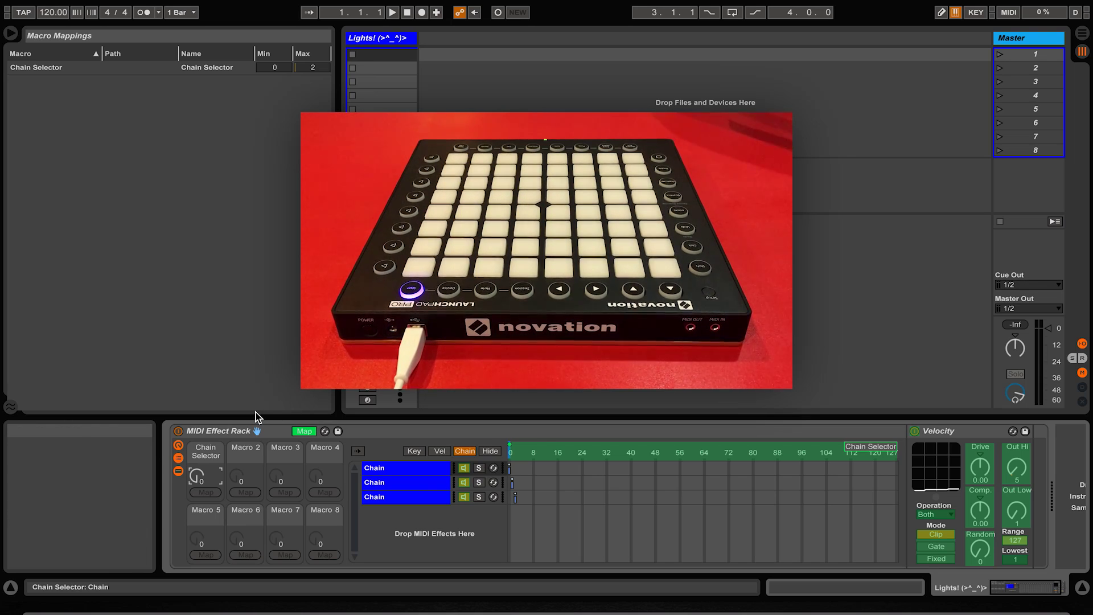
left_click(305, 431)
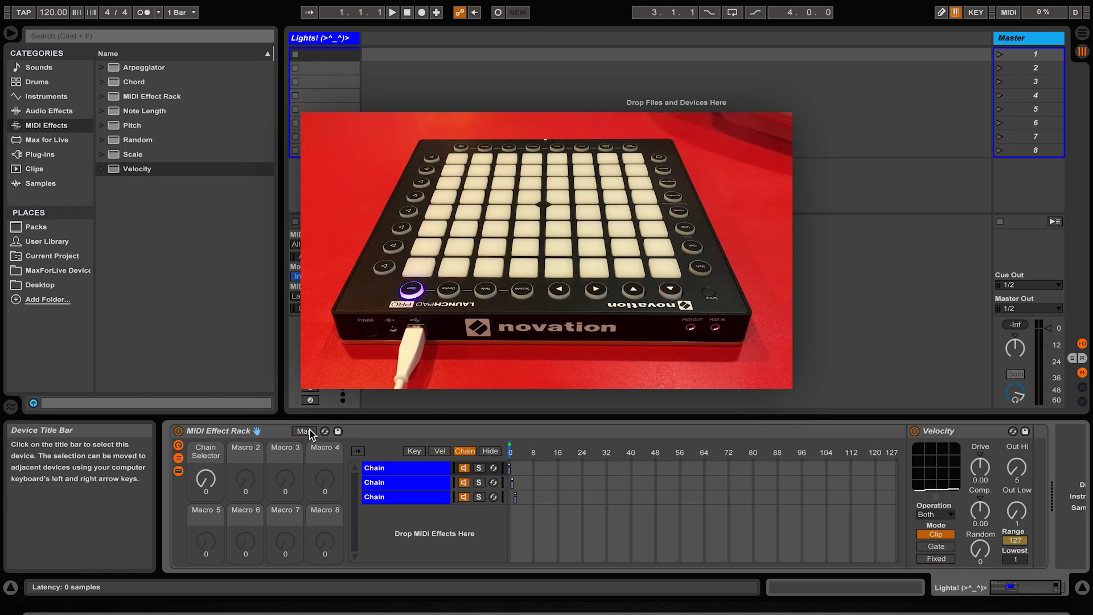
Clear the Chain Selector's single E6 note mapping, then turn the macro up to 1.
key("super+m")
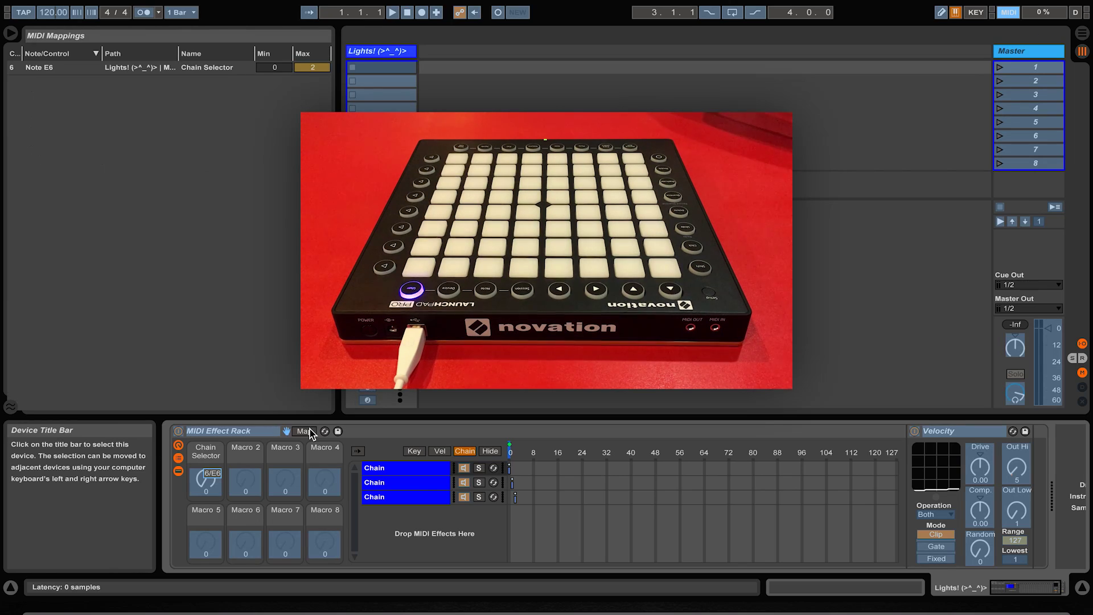
left_click(214, 486)
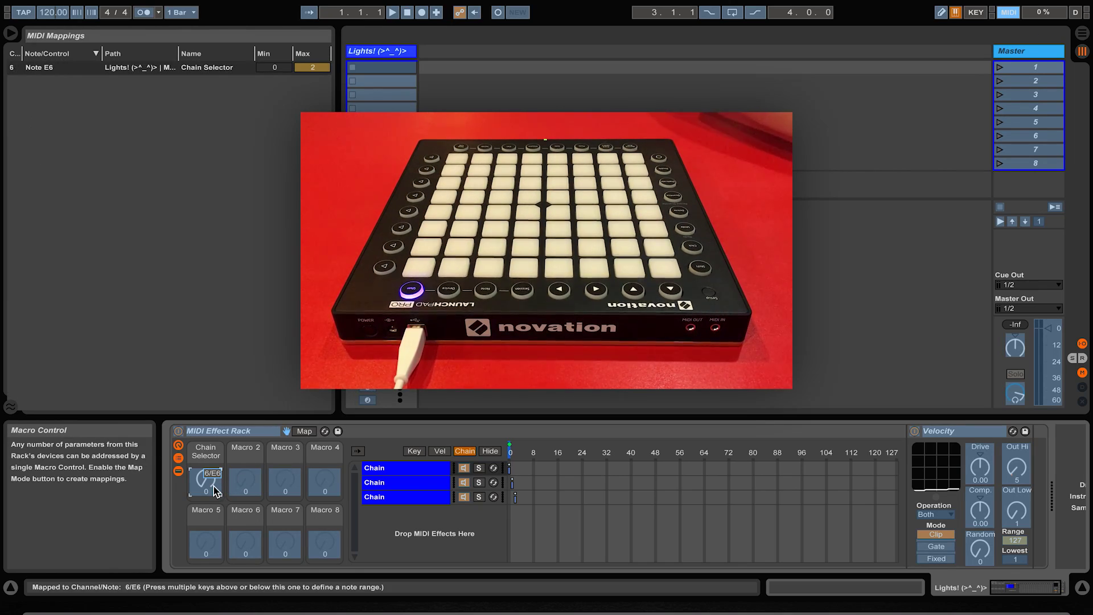
key("Delete")
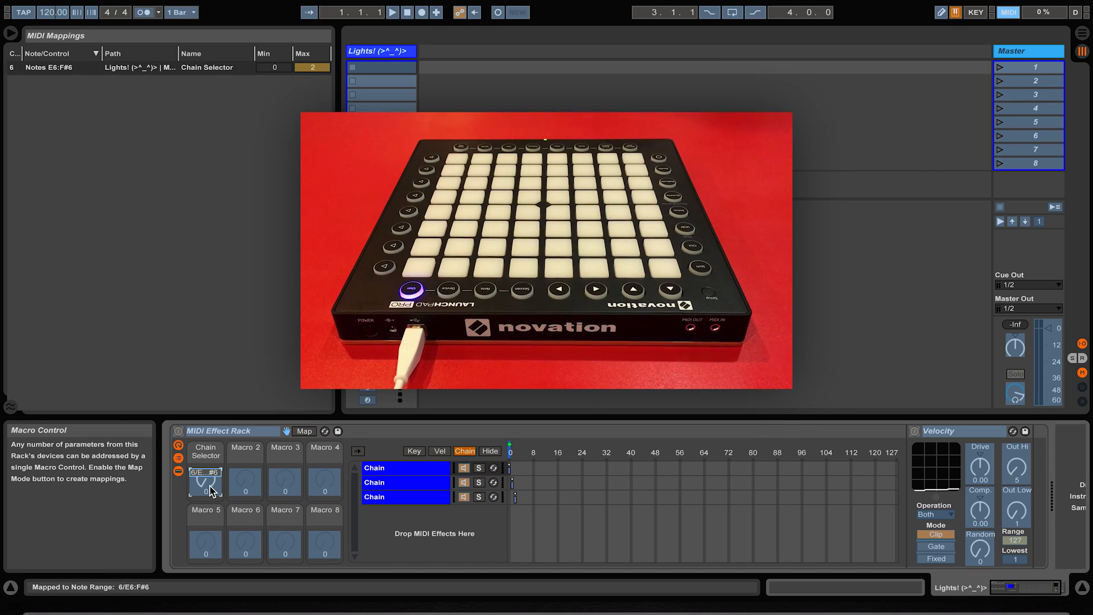
key("super+m")
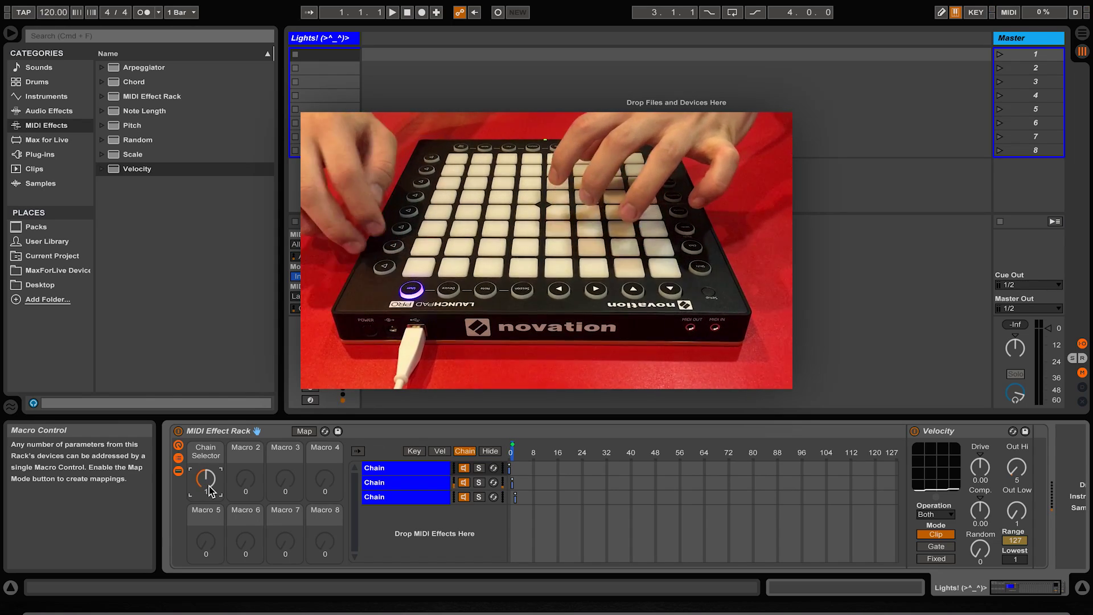
left_click_drag(210, 491, 210, 488)
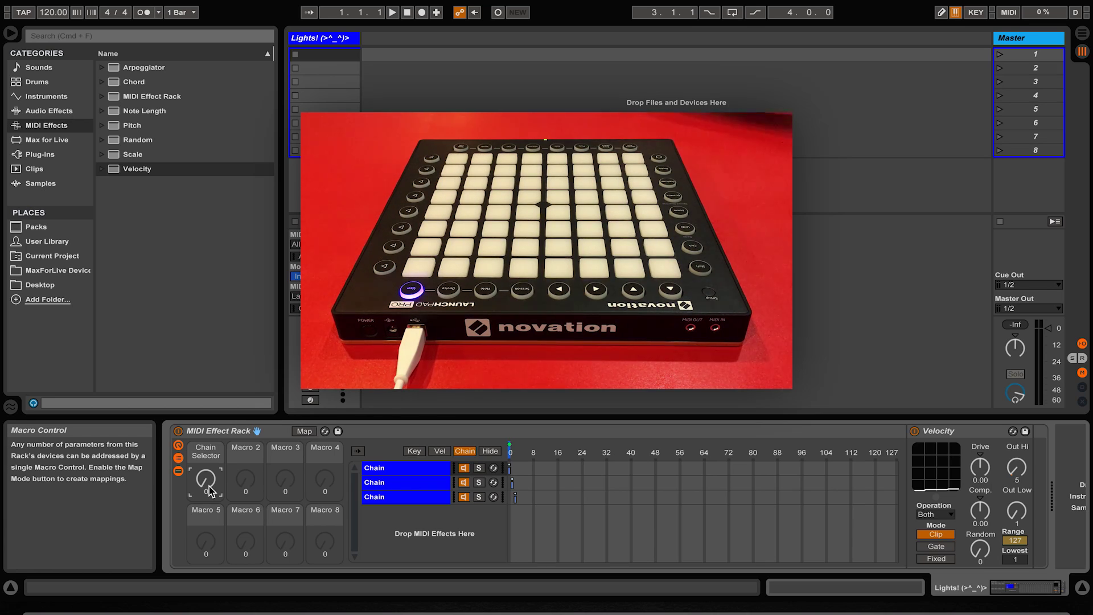
Confirm the Chain Selector maximum is 2 and remap the macro to Launchpad pads C1–G#1.
left_click(304, 431)
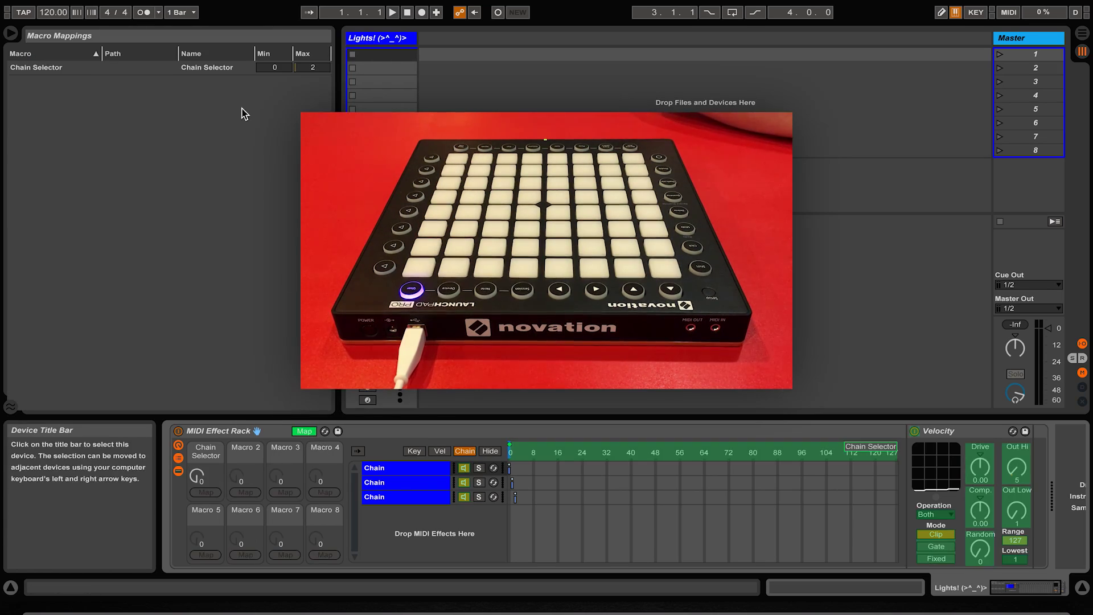
left_click(319, 68)
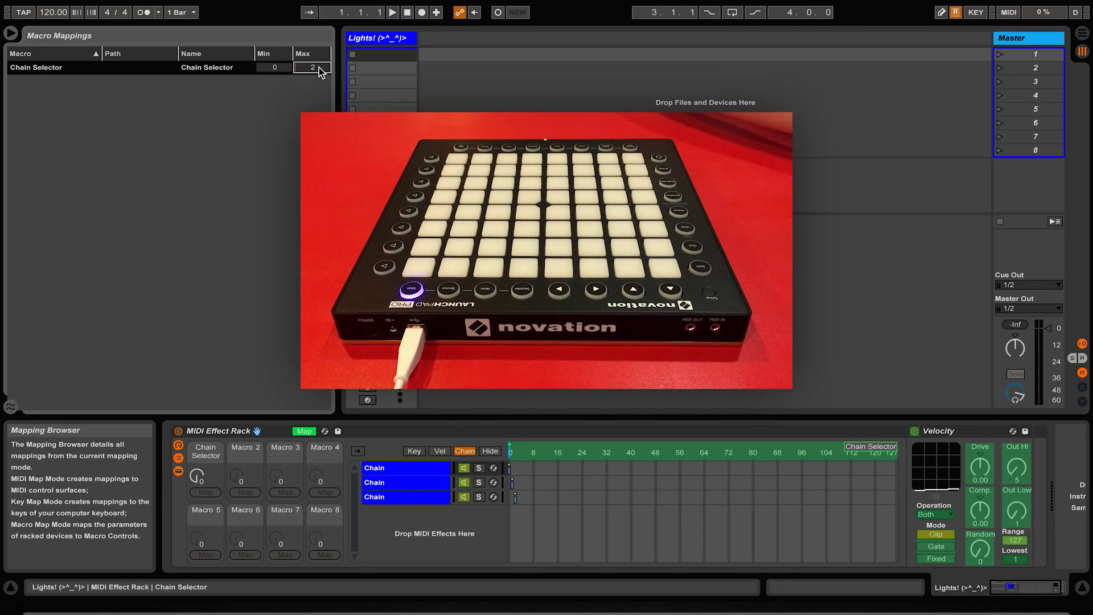
key("ctrl+m")
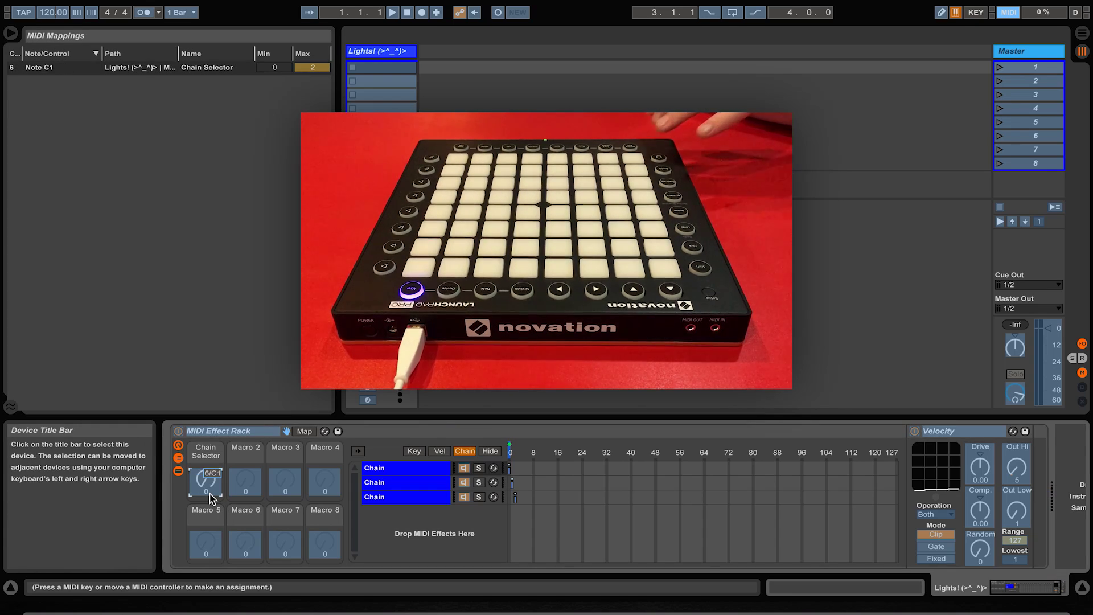
key("ctrl+m")
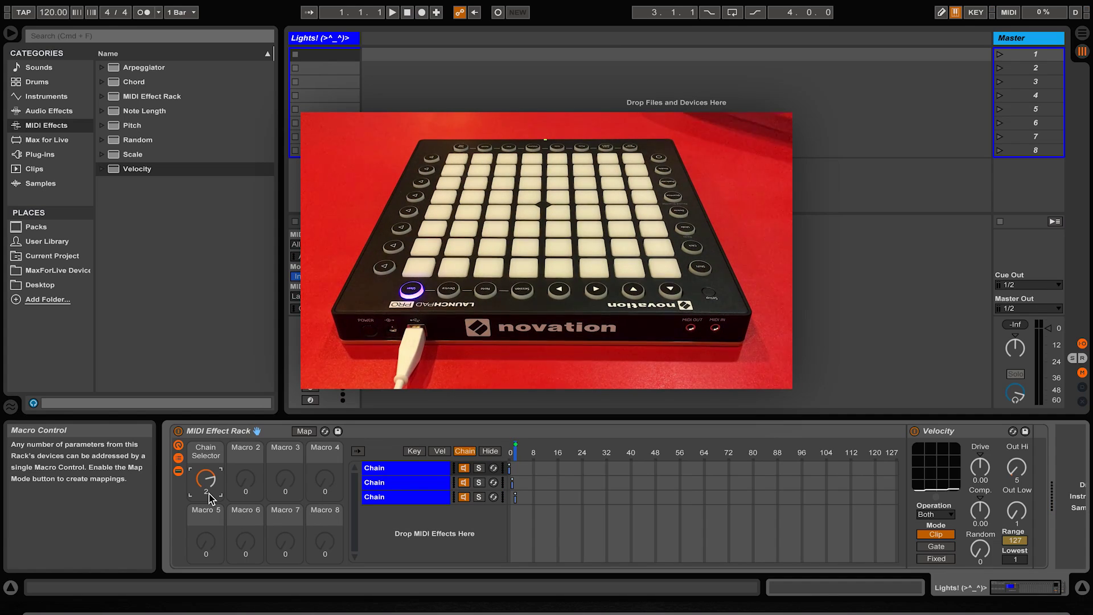
key("ctrl+m")
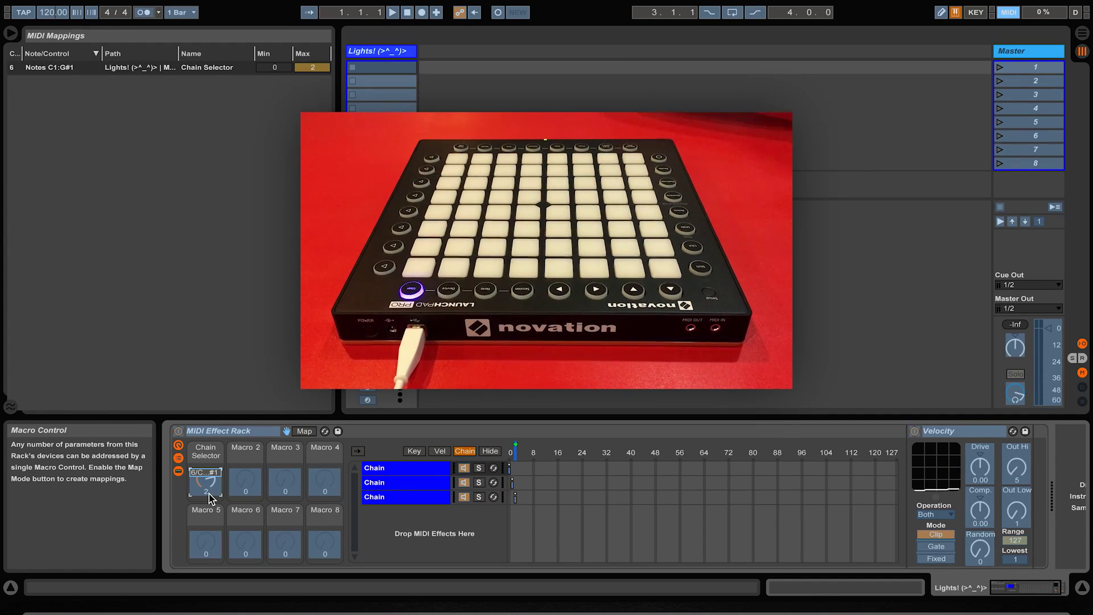
key("ctrl+m")
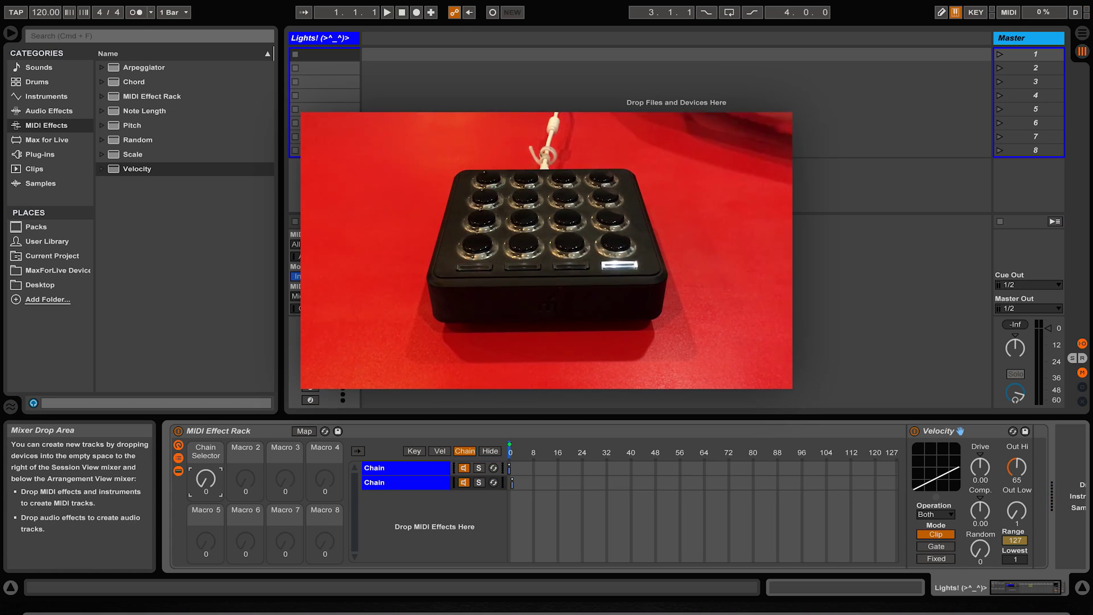
Delete the Chain Selector's C1 note mapping and remap it to MIDI Fighter CC 36, channel 4.
key("super+m")
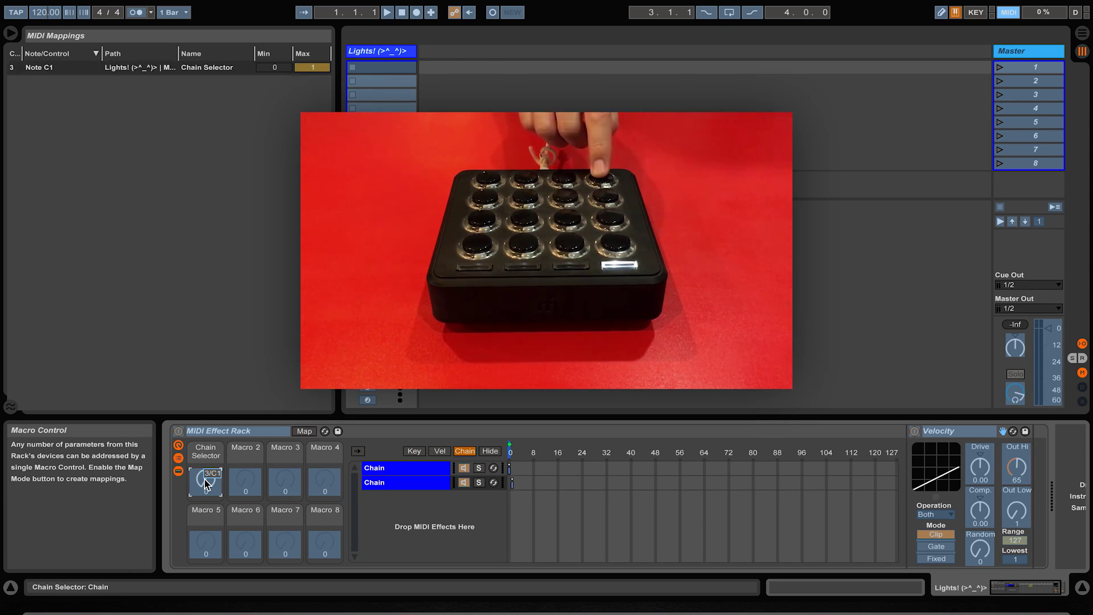
key("super+m")
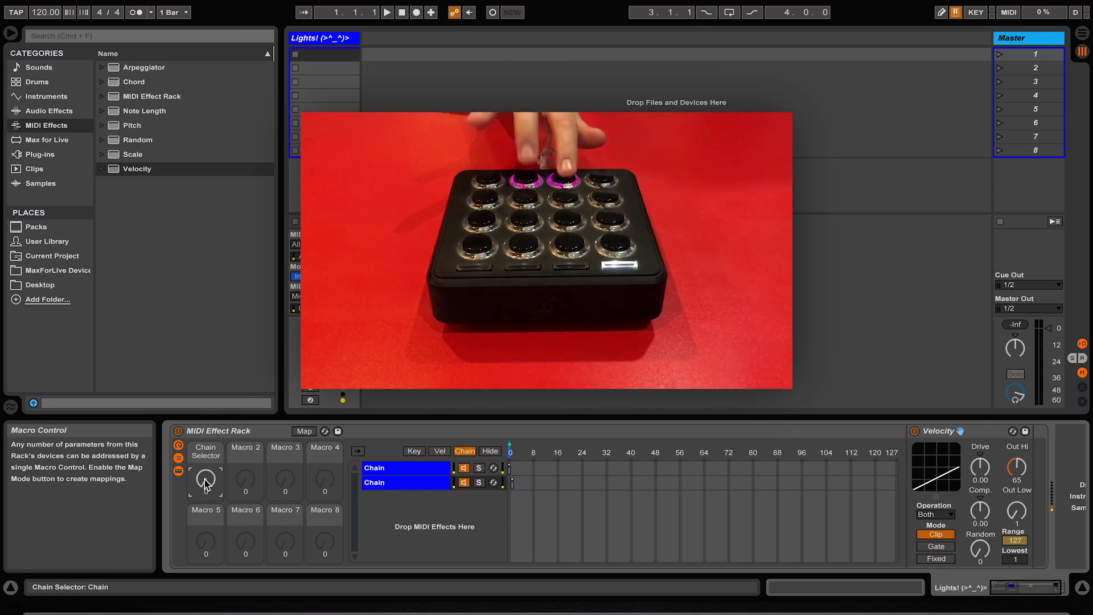
key("super+m")
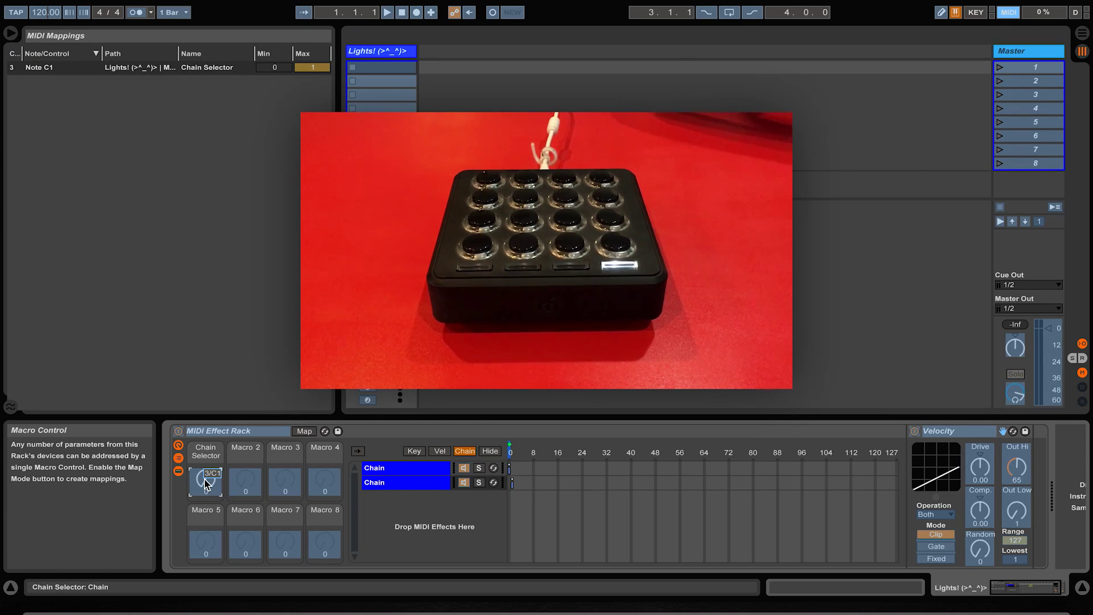
key("Delete")
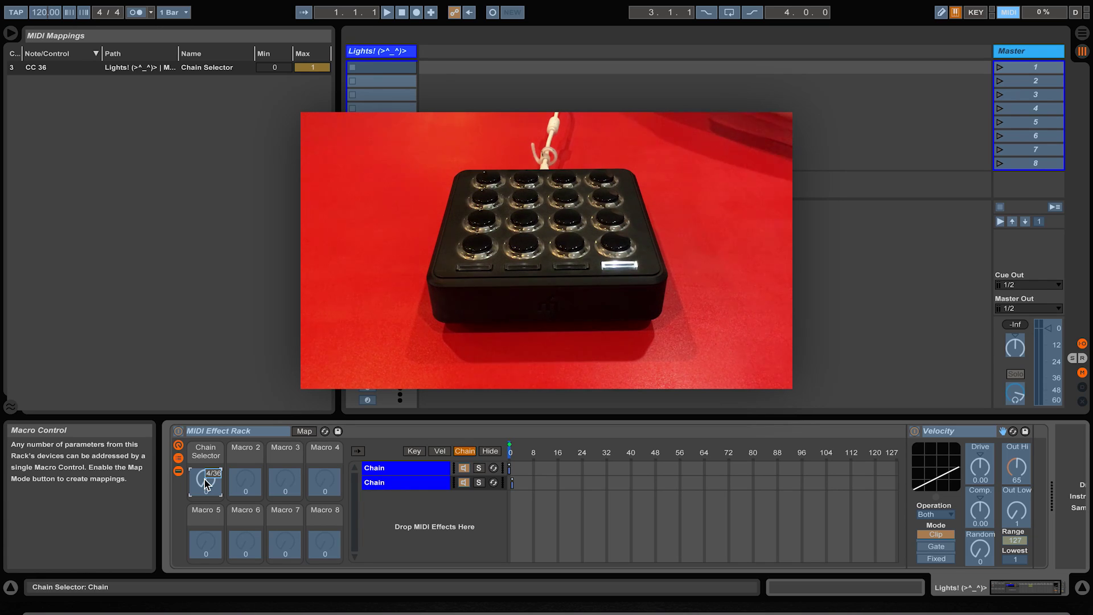
key("super+m")
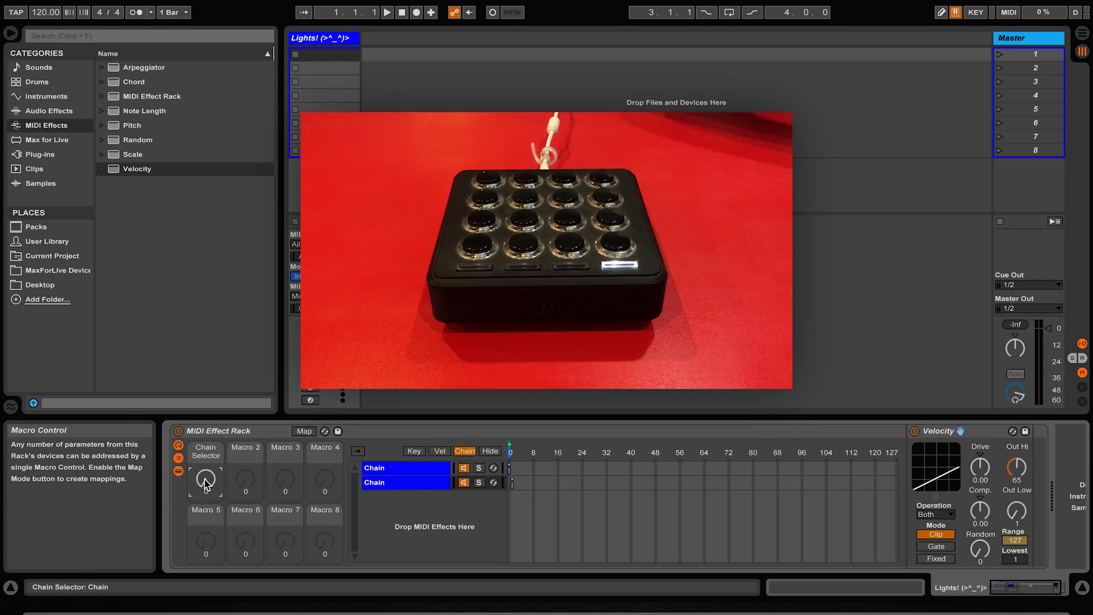